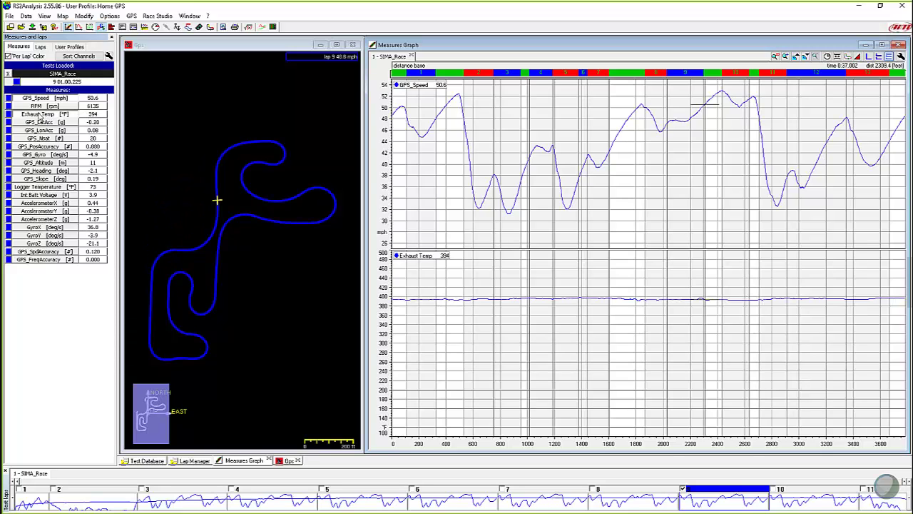
# - Change the Exhaust Temp channel name to CHT in its settings and apply the rename
pyautogui.doubleClick(39, 116)
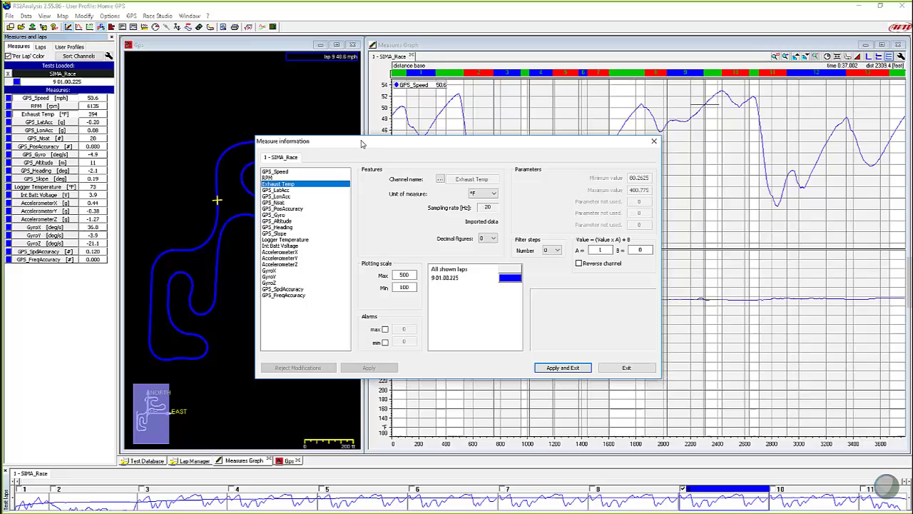
pyautogui.moveTo(361, 144); pyautogui.dragTo(233, 52)
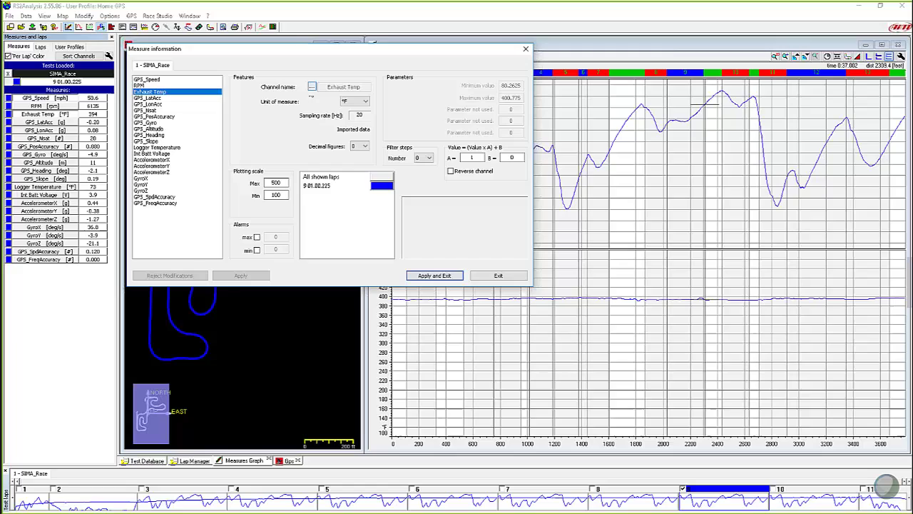
pyautogui.click(312, 86)
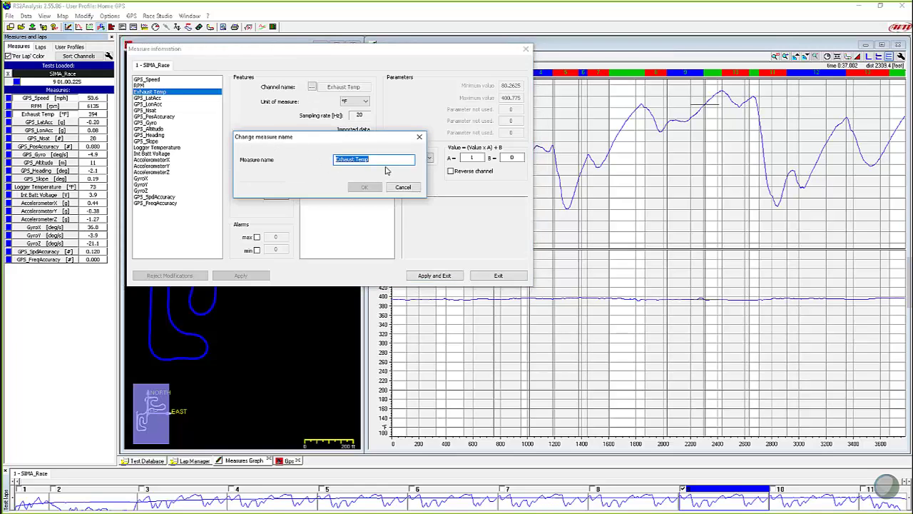
pyautogui.write('CHT')
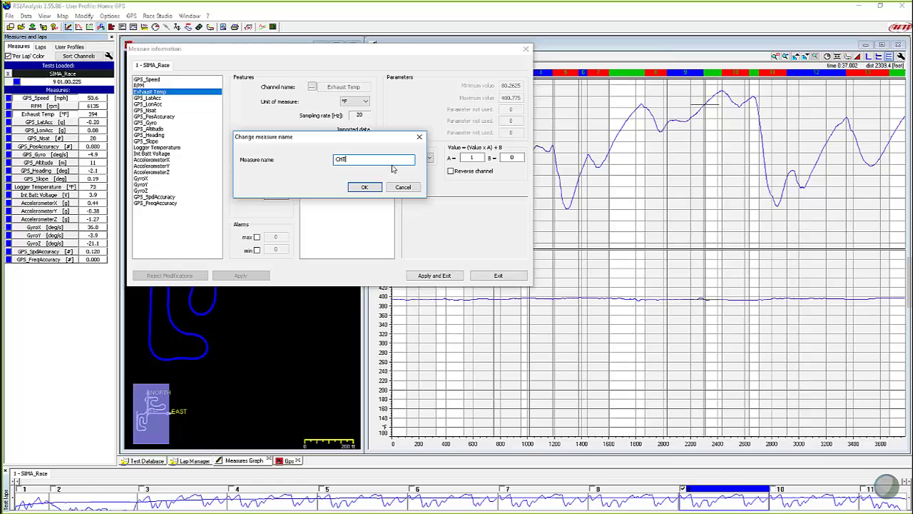
pyautogui.click(363, 189)
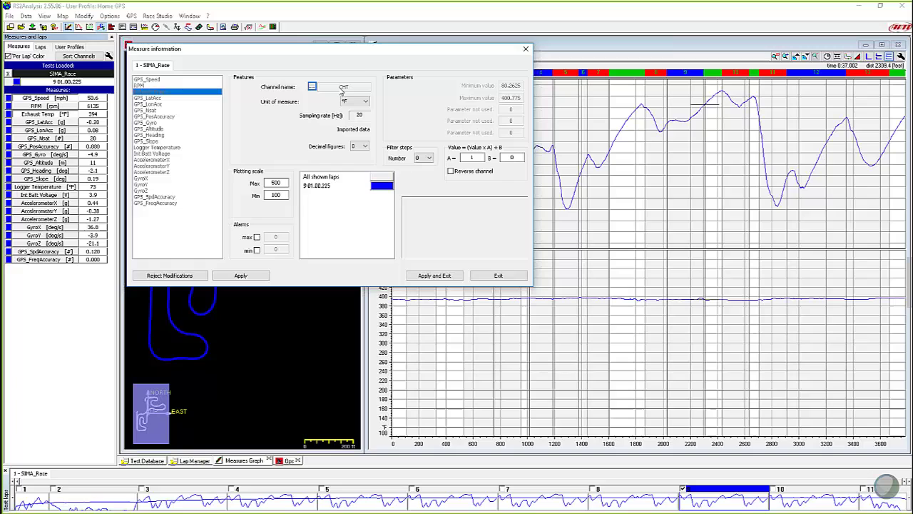
pyautogui.click(243, 276)
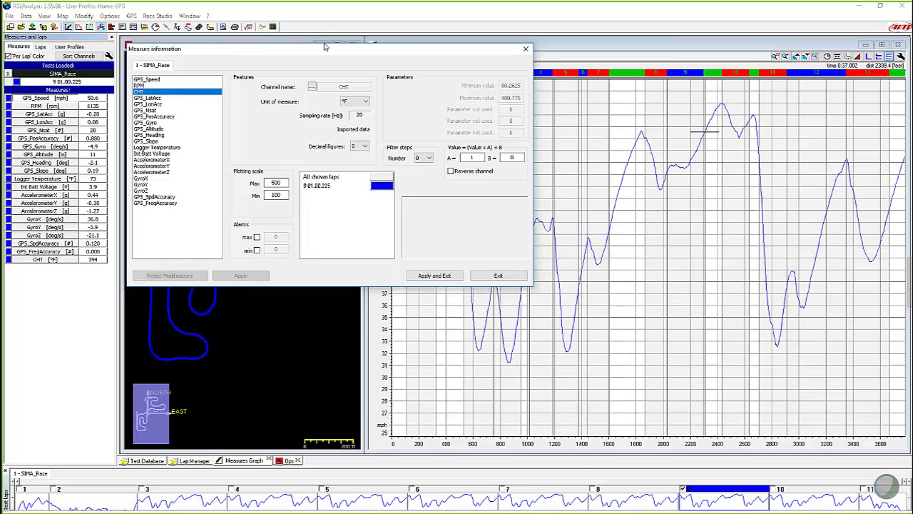
pyautogui.moveTo(325, 47); pyautogui.dragTo(376, 249)
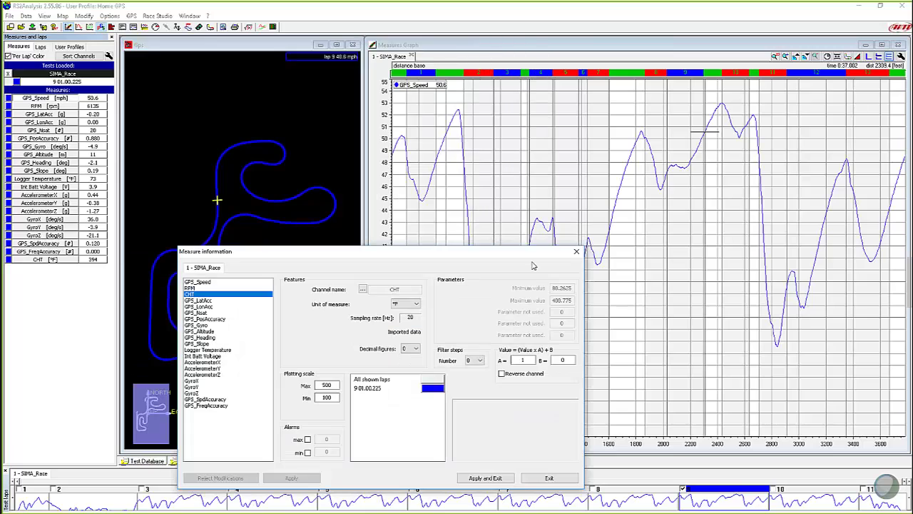
# - Close Measure information and add CHT as a graph pane beneath GPS_Speed
pyautogui.click(550, 478)
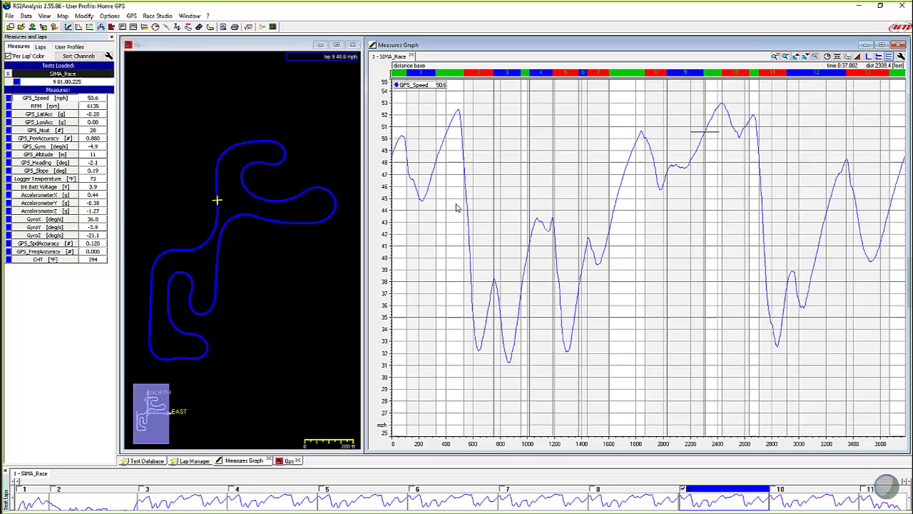
pyautogui.click(45, 260)
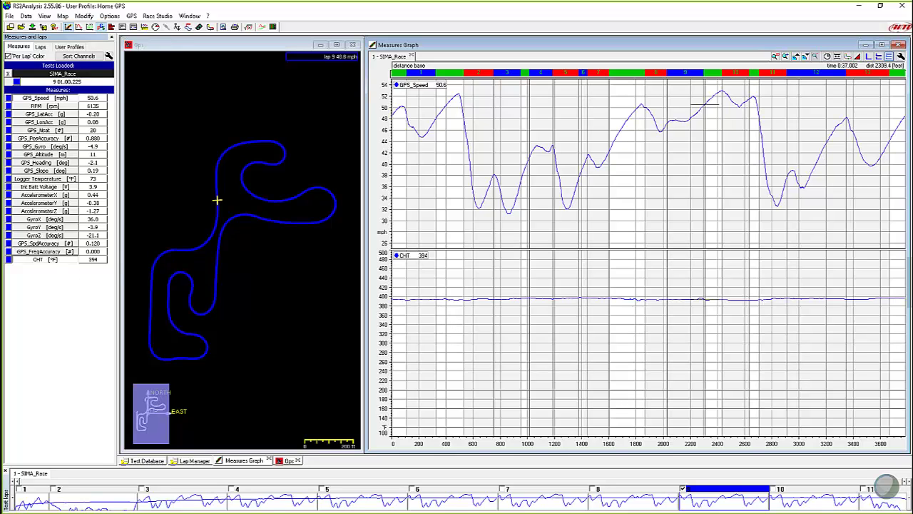
# - Set CHT's unit of measure to °C with 1 decimal figure, then apply and exit
pyautogui.doubleClick(44, 261)
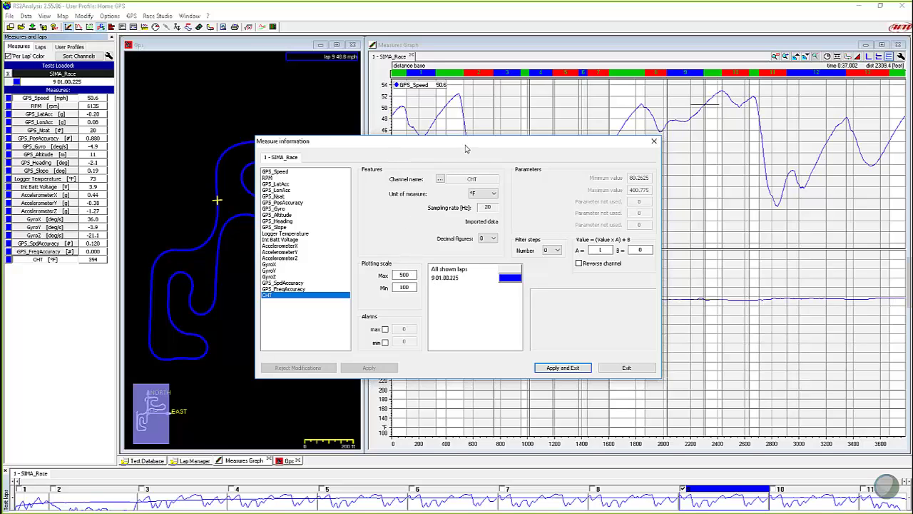
pyautogui.moveTo(463, 147); pyautogui.dragTo(328, 51)
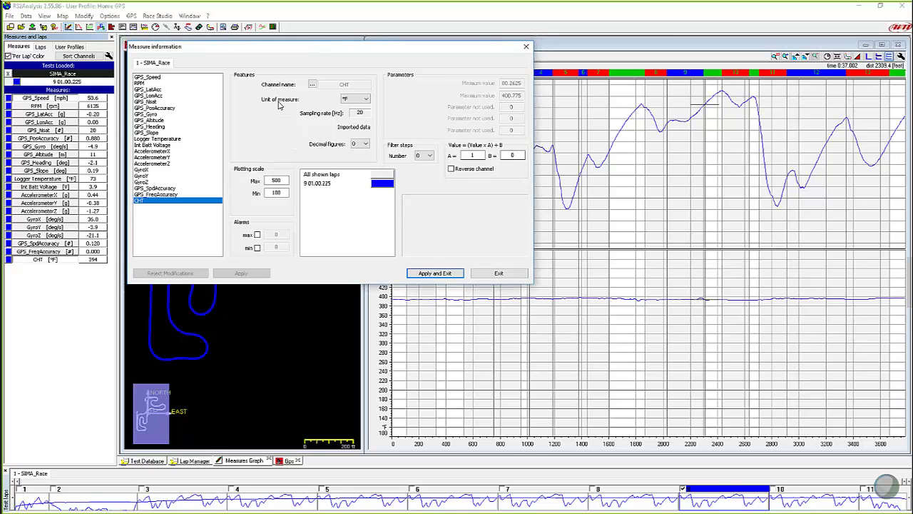
pyautogui.click(343, 100)
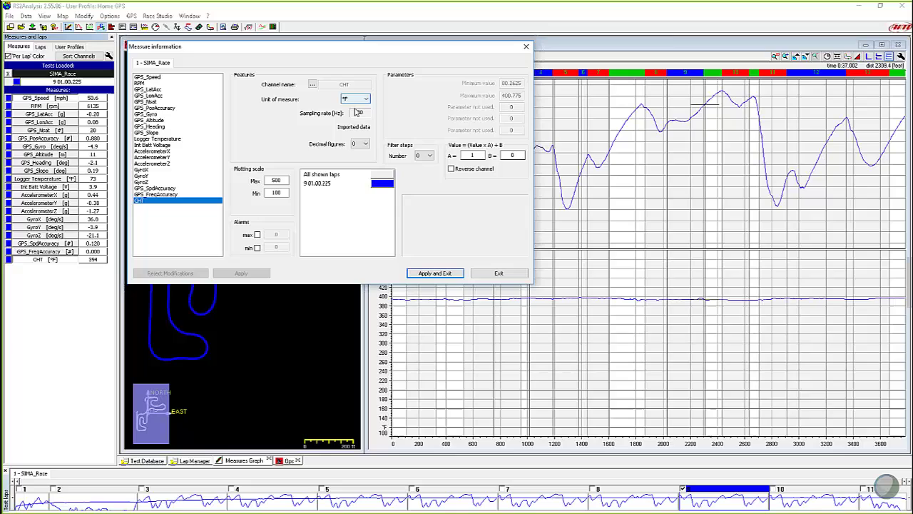
pyautogui.click(366, 100)
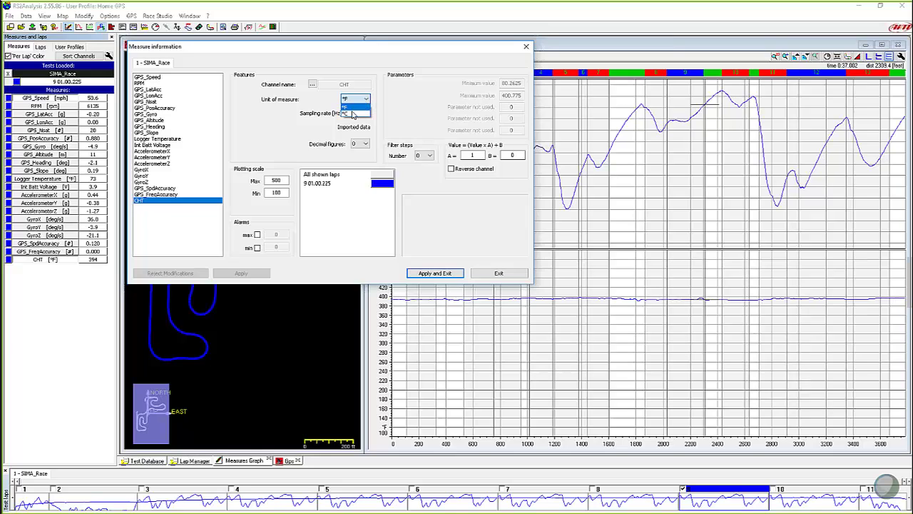
pyautogui.click(349, 115)
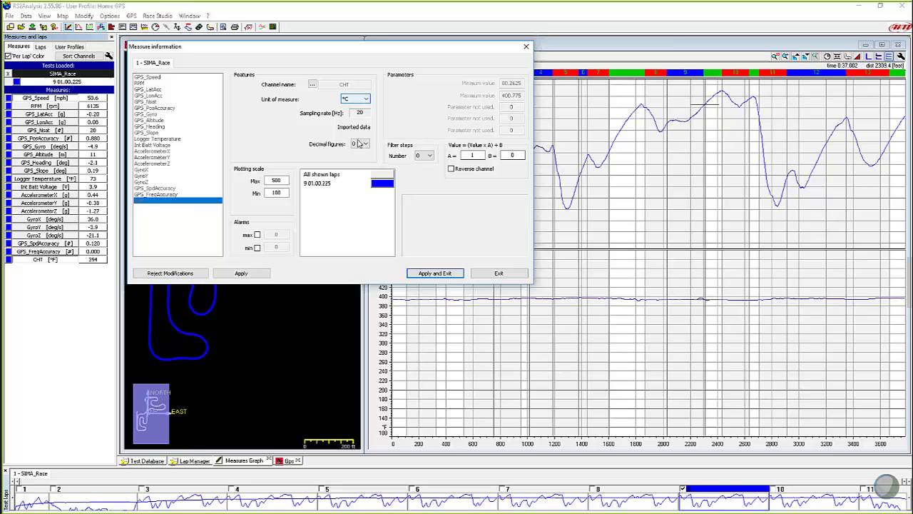
pyautogui.click(361, 143)
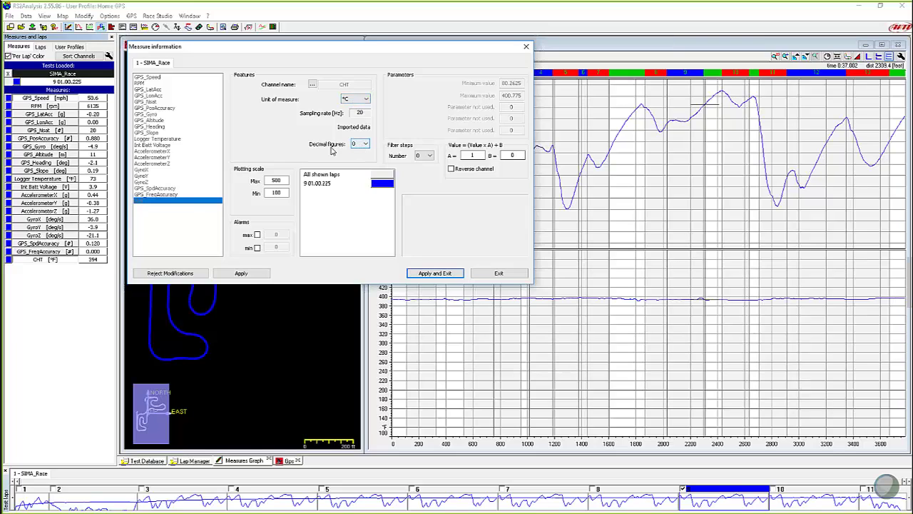
pyautogui.click(367, 144)
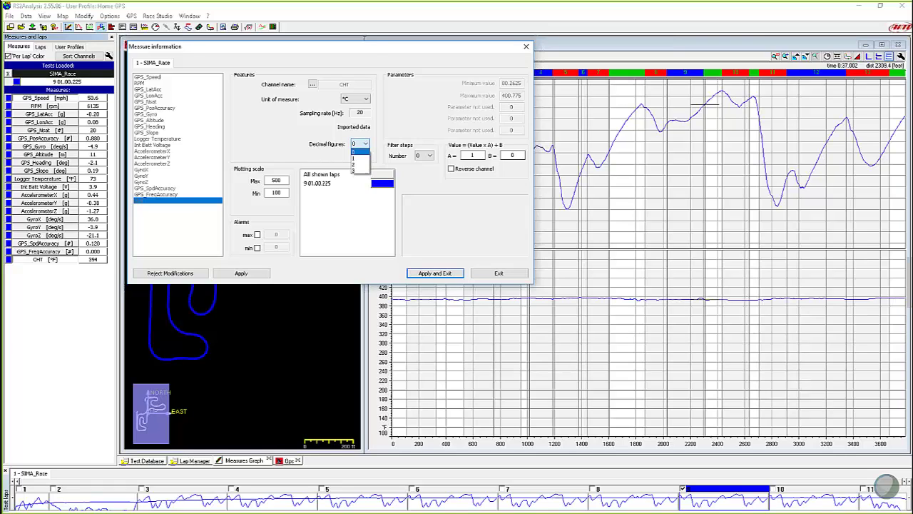
pyautogui.click(358, 159)
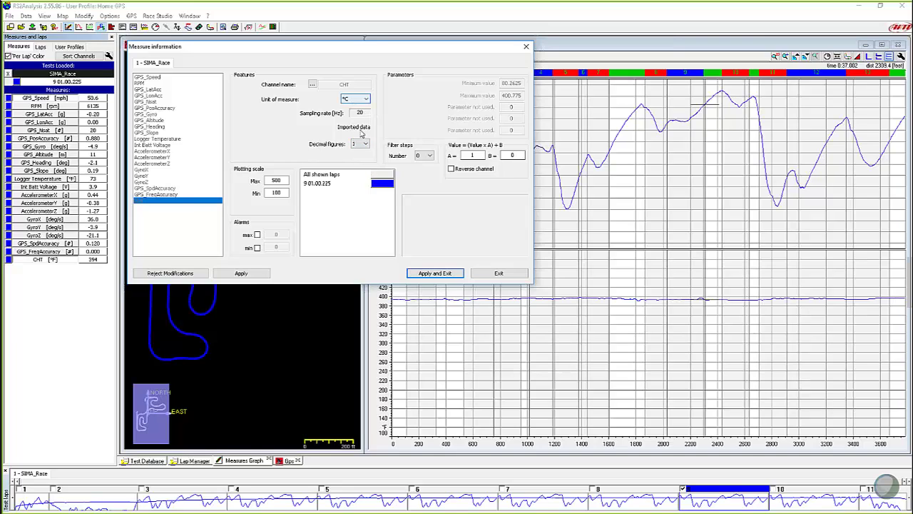
pyautogui.click(244, 274)
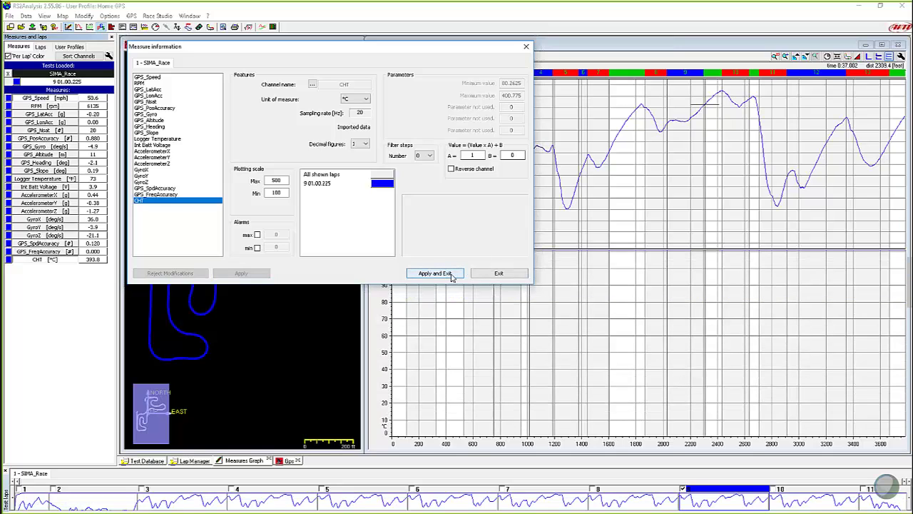
pyautogui.click(436, 274)
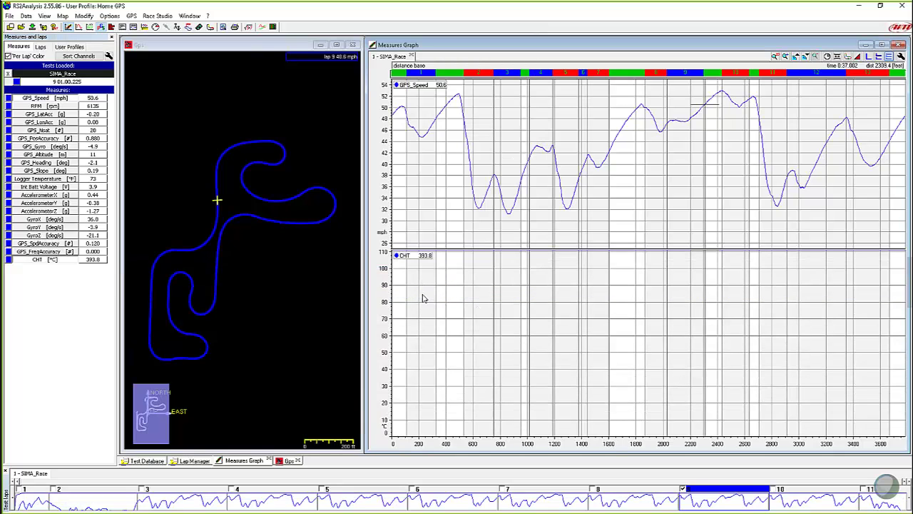
# - Set the CHT plotting scale to Min 0 and Max 400, then apply and exit
pyautogui.click(385, 334)
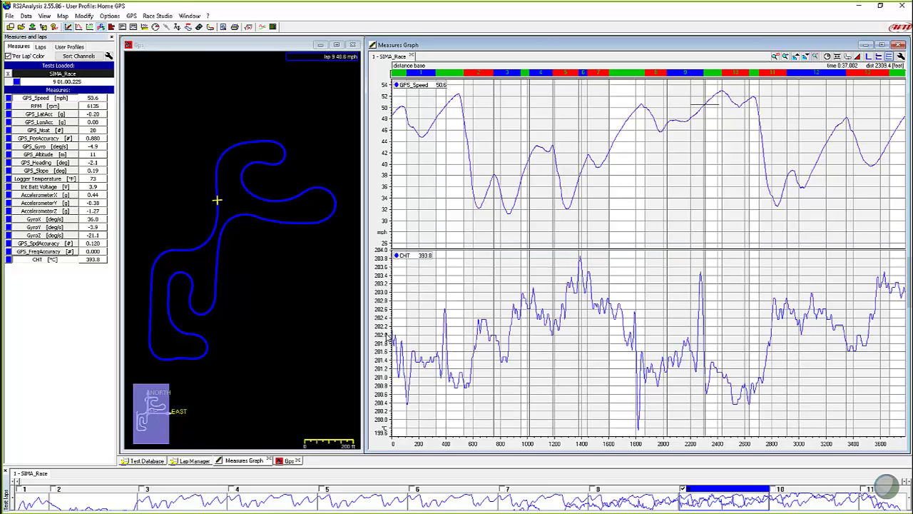
pyautogui.doubleClick(45, 261)
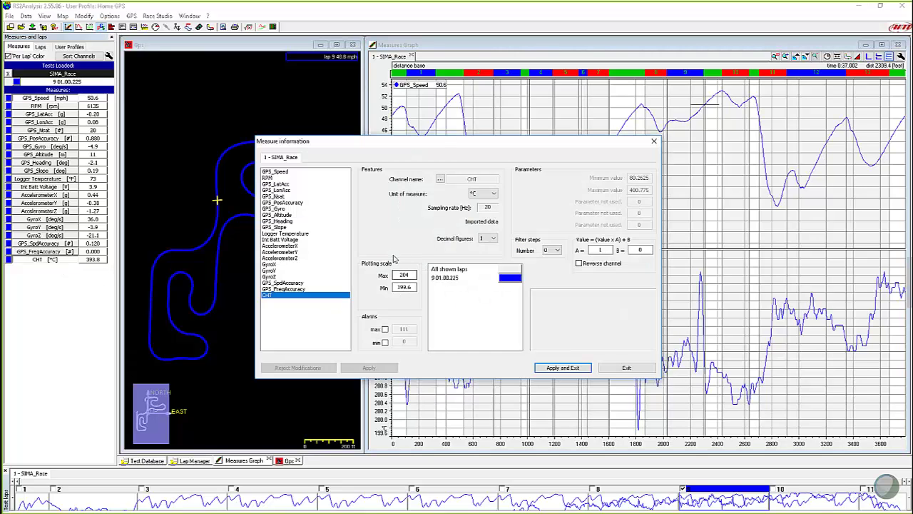
pyautogui.moveTo(413, 286); pyautogui.dragTo(391, 292)
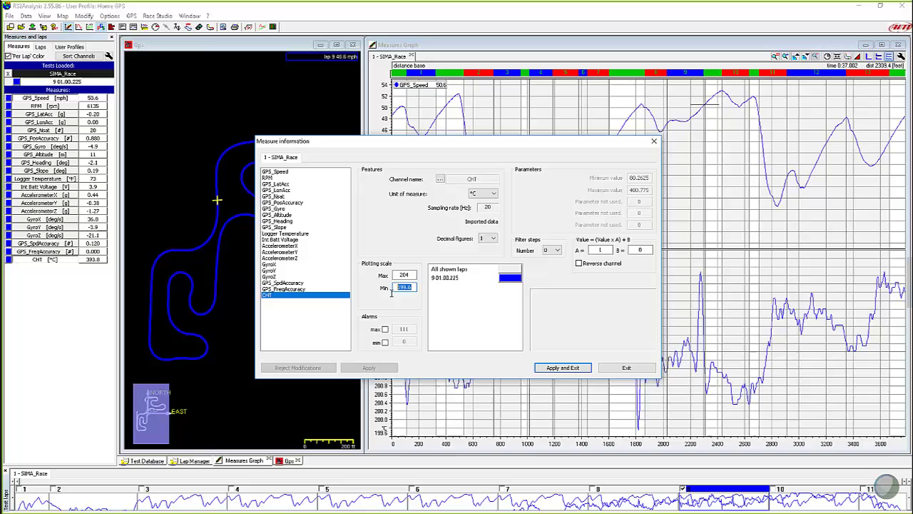
pyautogui.write('0')
pyautogui.hotkey('shift', 'Tab')
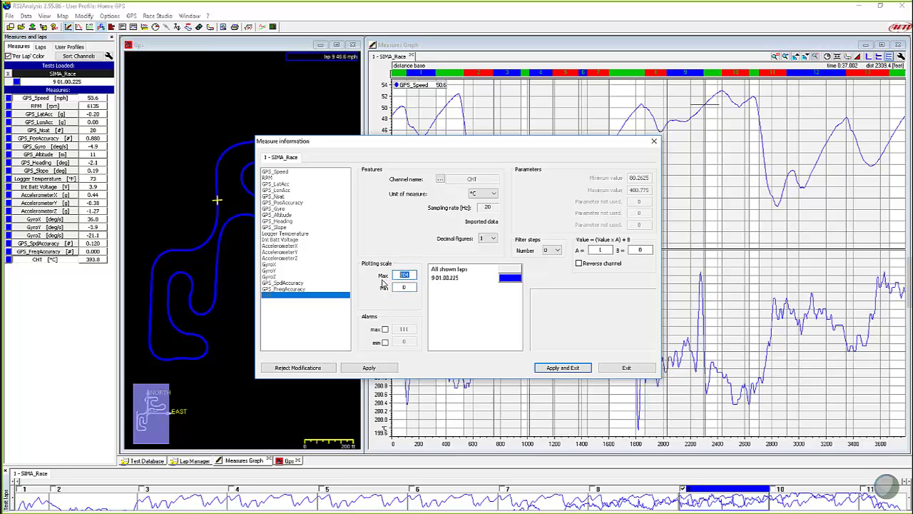
pyautogui.write('400')
pyautogui.click(543, 368)
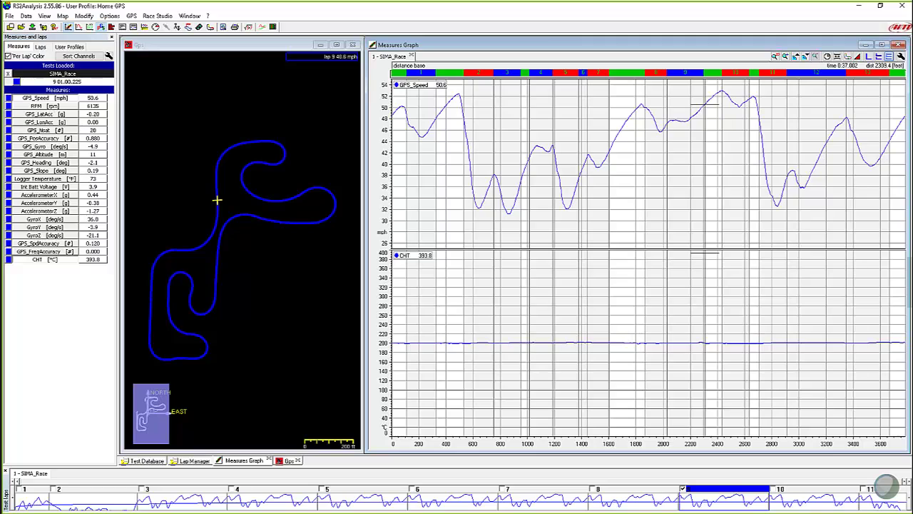
# - Look at the RPM channel settings without changes, then hide the CHT pane
pyautogui.doubleClick(42, 106)
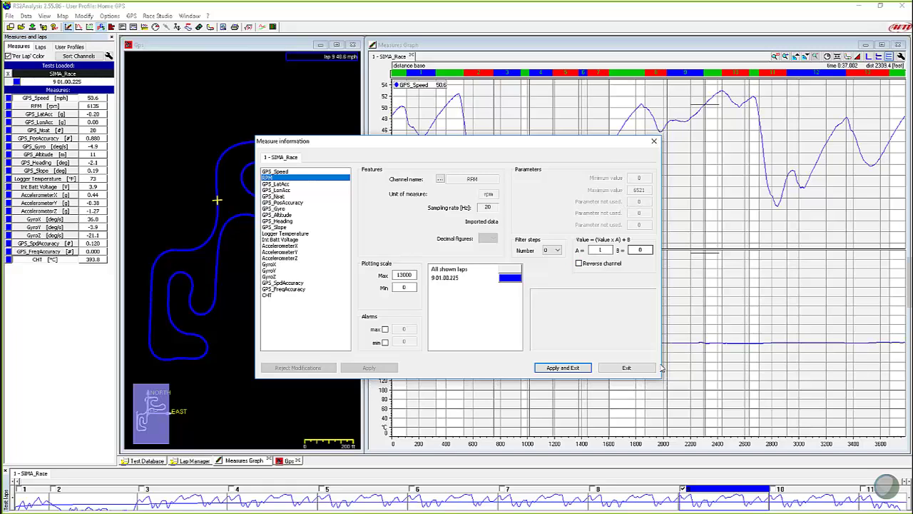
pyautogui.click(627, 368)
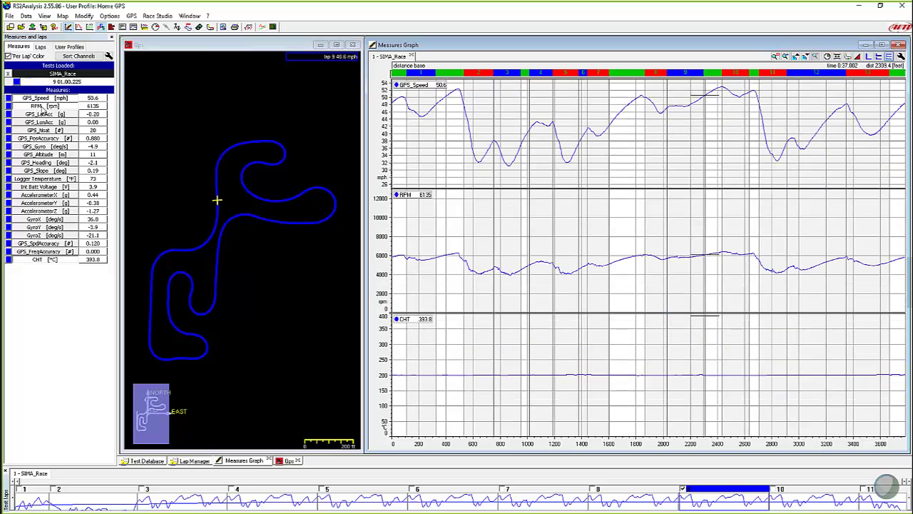
pyautogui.click(44, 261)
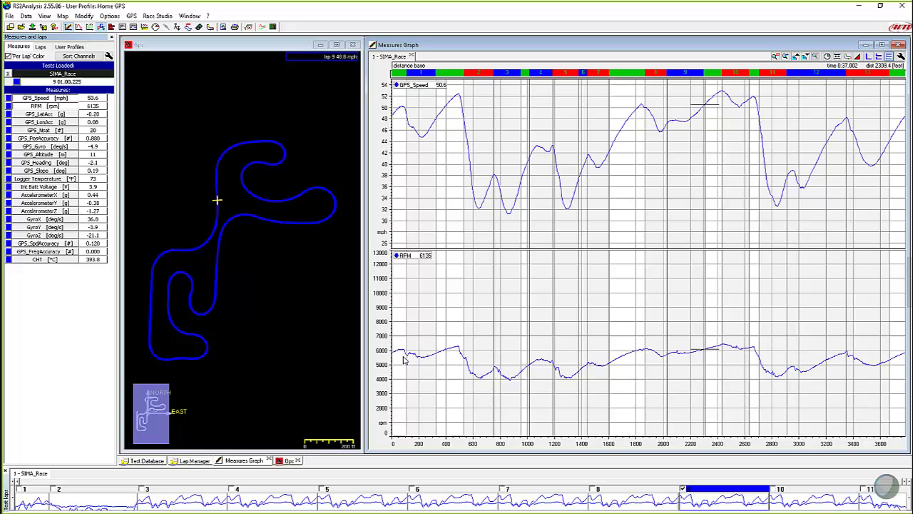
# - Place the graph cursor on the speed peak around 450 ft to read speed and RPM
pyautogui.click(451, 354)
pyautogui.moveTo(451, 355); pyautogui.dragTo(457, 352)
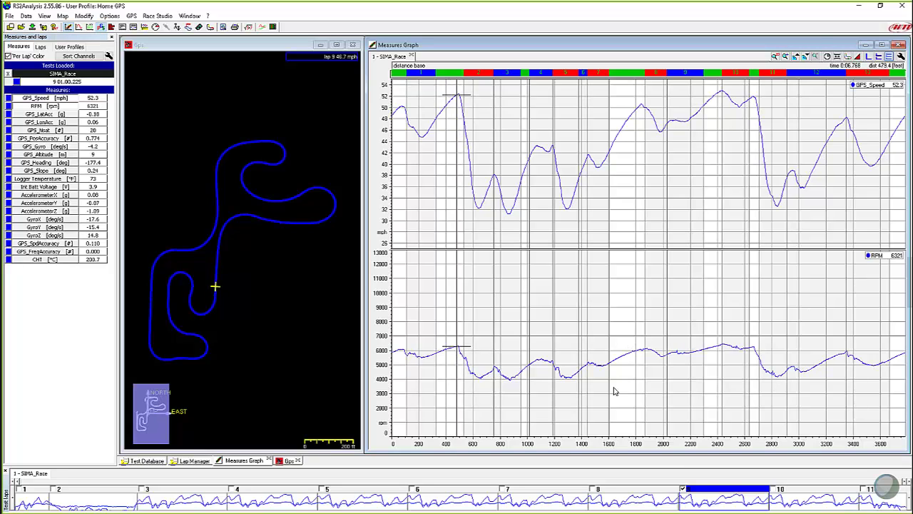
pyautogui.click(508, 391)
pyautogui.moveTo(508, 391); pyautogui.dragTo(511, 391)
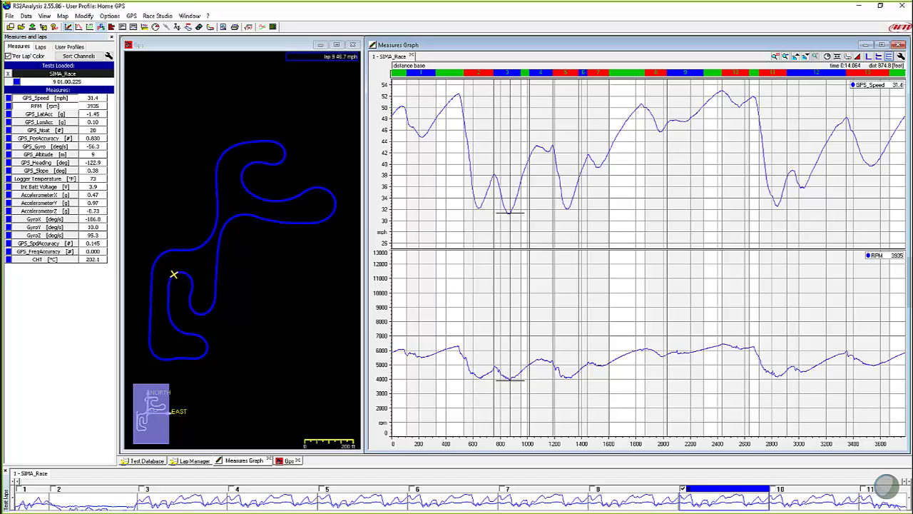
pyautogui.moveTo(447, 360); pyautogui.dragTo(452, 359)
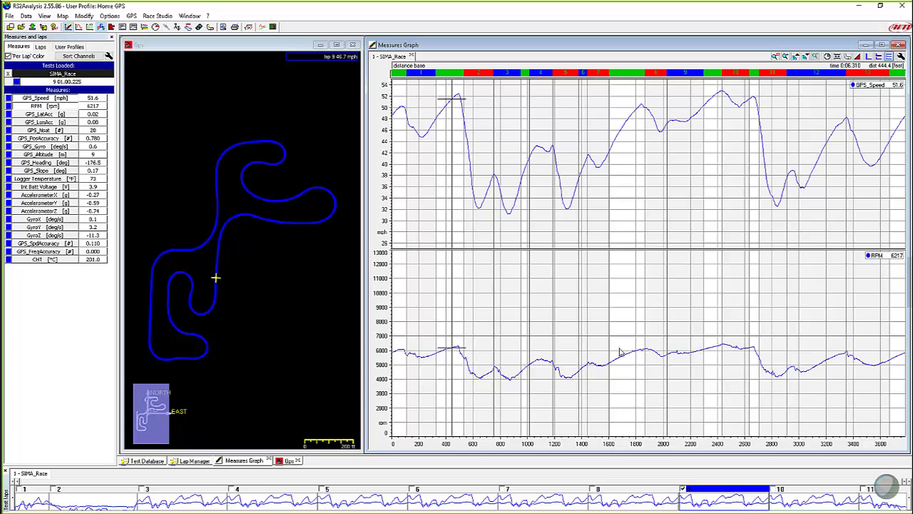
# - Open RPM's Measure information and apply a scaling factor A of 2
pyautogui.doubleClick(40, 107)
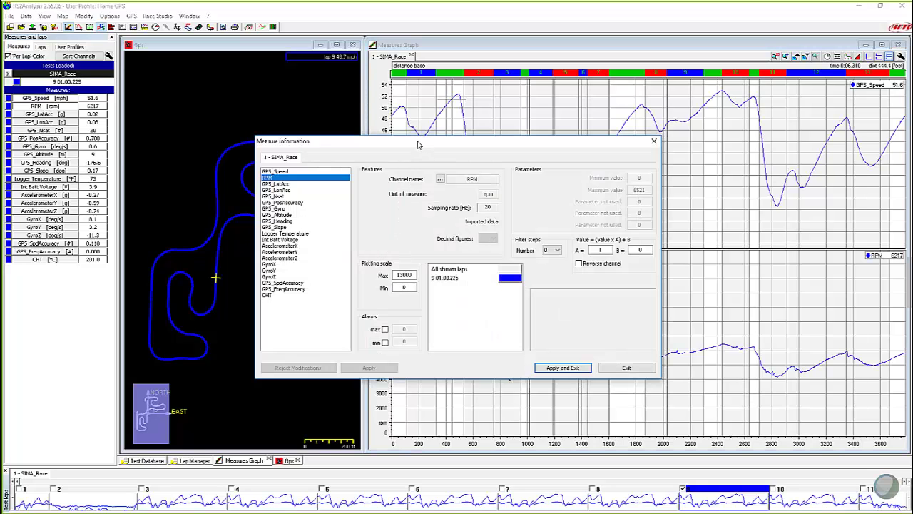
pyautogui.moveTo(417, 141); pyautogui.dragTo(305, 63)
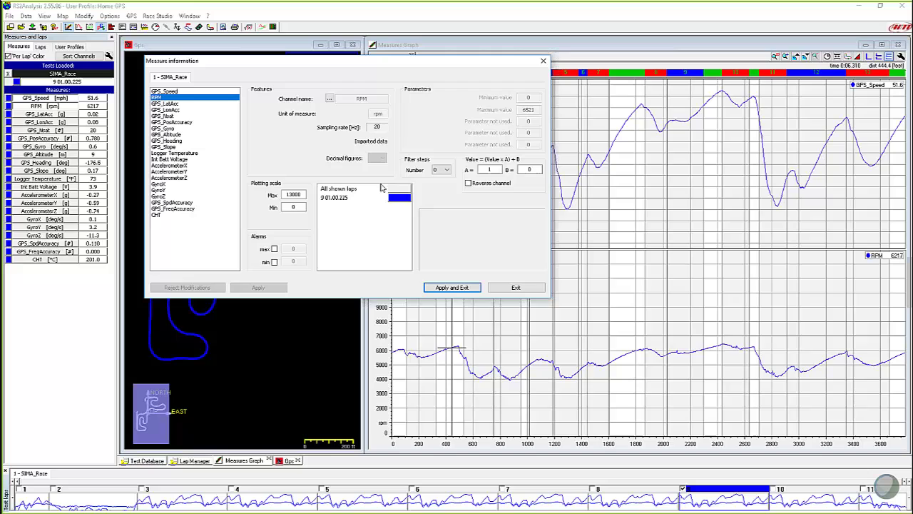
pyautogui.doubleClick(491, 169)
pyautogui.write('2')
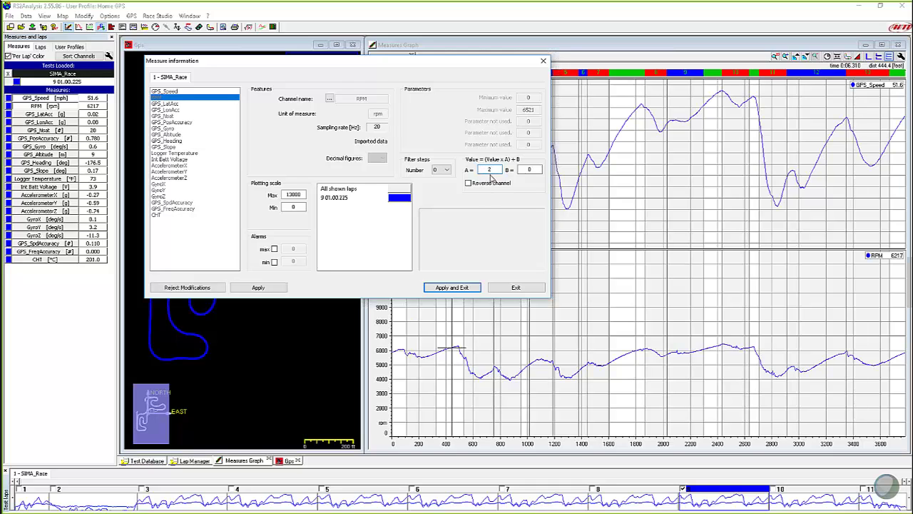
pyautogui.click(269, 289)
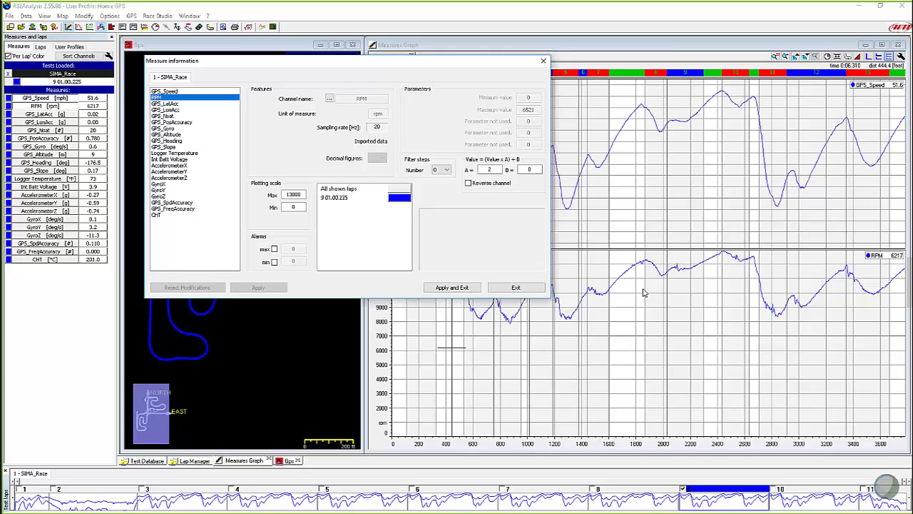
# - Reset RPM's scaling factor A to 1
pyautogui.doubleClick(482, 169)
pyautogui.write('1')
pyautogui.press('Return')
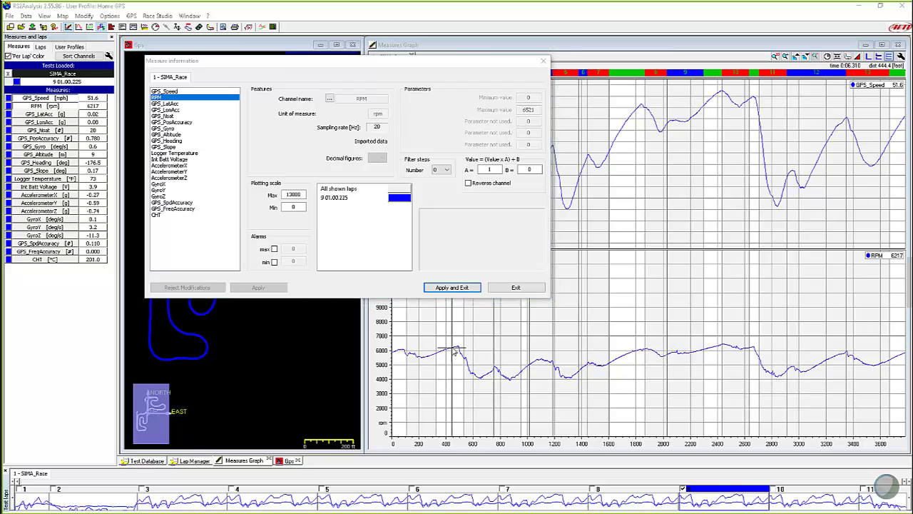
# - Apply a factor A of 0.5 to halve the RPM trace, then select it again
pyautogui.doubleClick(489, 170)
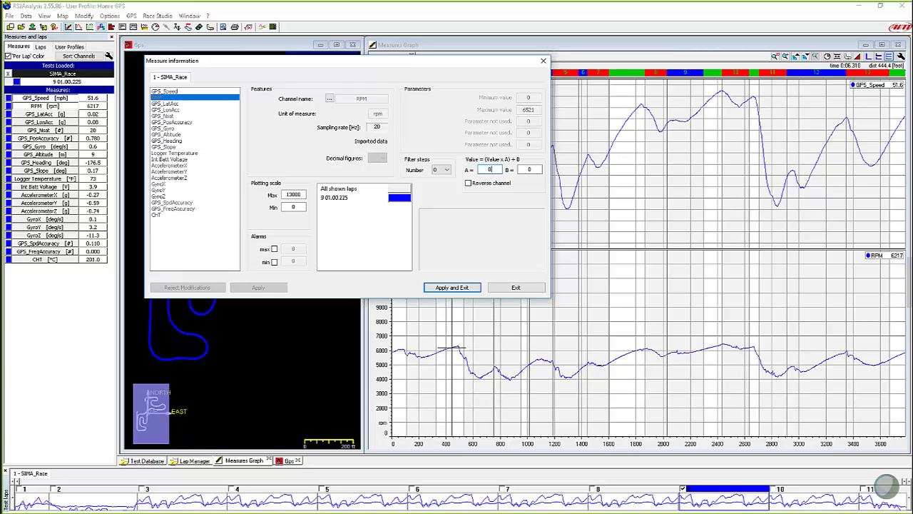
pyautogui.write('0.5')
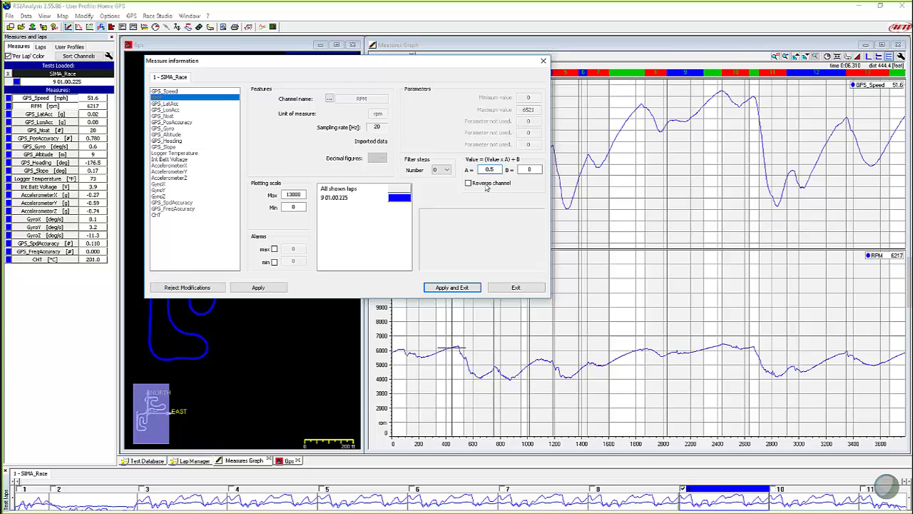
pyautogui.click(273, 289)
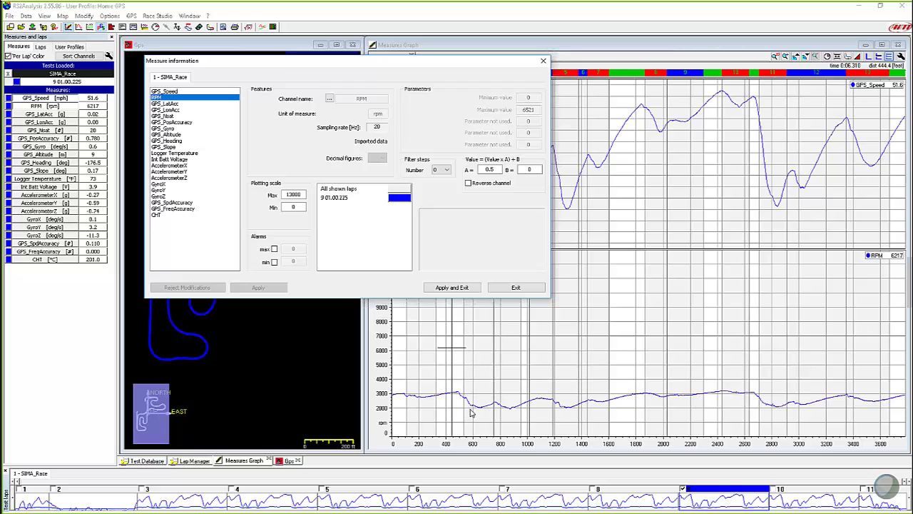
pyautogui.doubleClick(494, 169)
# - Apply factor A of 1, then apply a 1000 offset B to RPM
pyautogui.write('1')
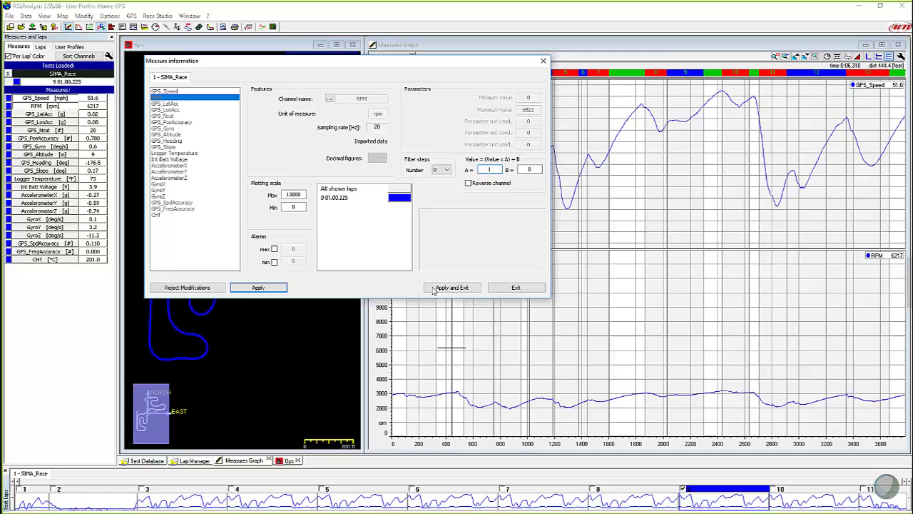
pyautogui.click(258, 287)
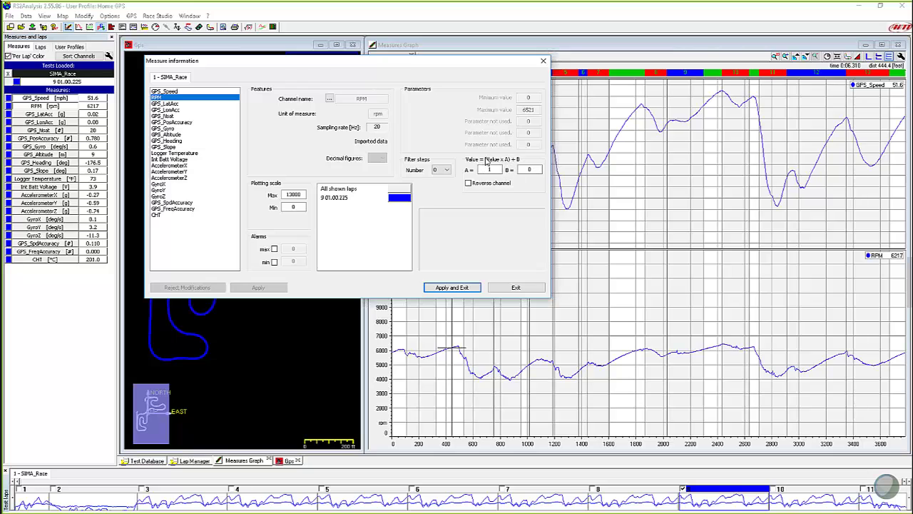
pyautogui.click(530, 169)
pyautogui.click(705, 335)
pyautogui.doubleClick(534, 169)
pyautogui.write('1000')
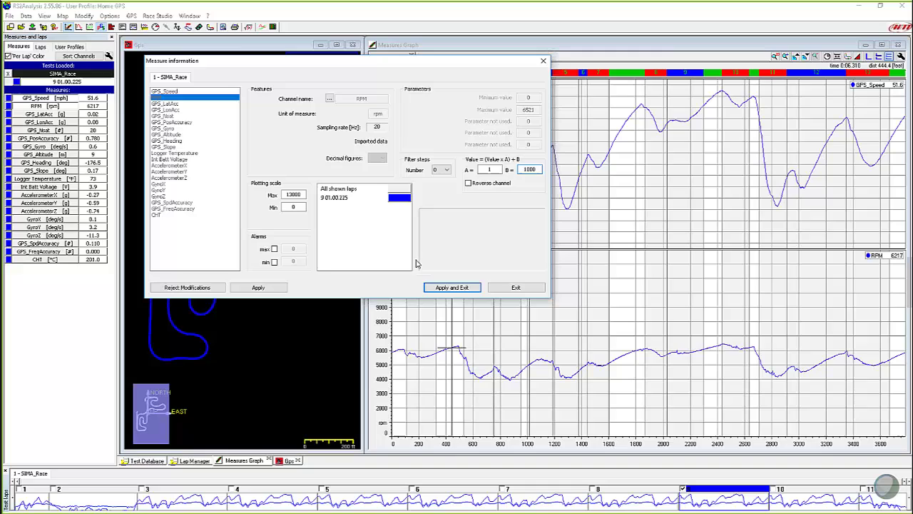
pyautogui.click(258, 287)
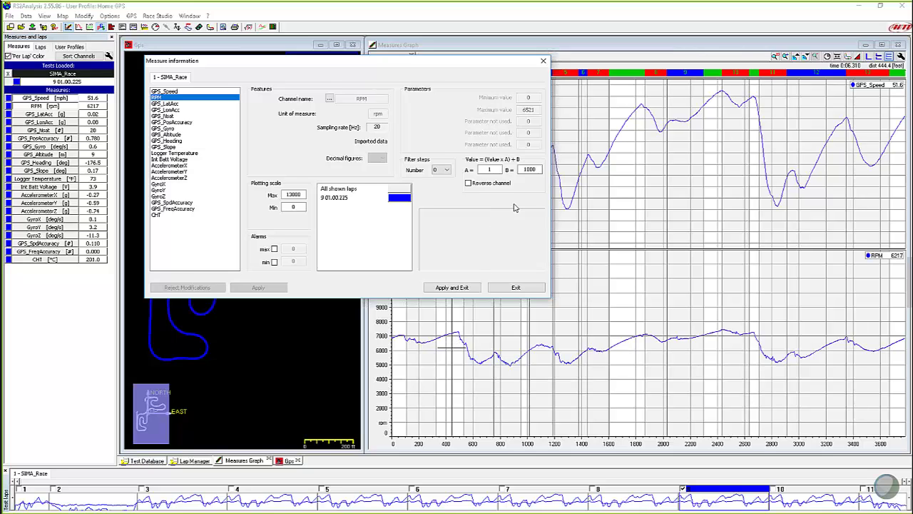
# - Reset the RPM offset B to 0 and apply it
pyautogui.doubleClick(532, 166)
pyautogui.write('1000')
pyautogui.doubleClick(537, 169)
pyautogui.write('0')
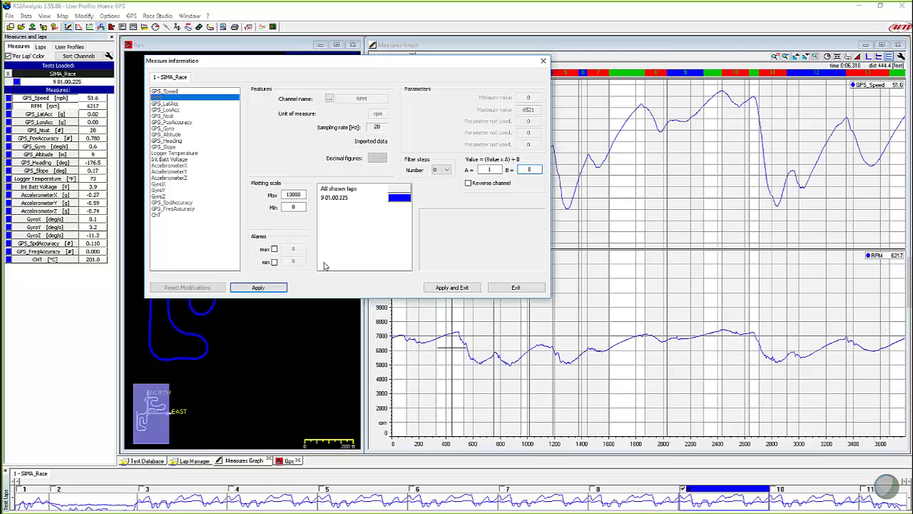
pyautogui.click(278, 287)
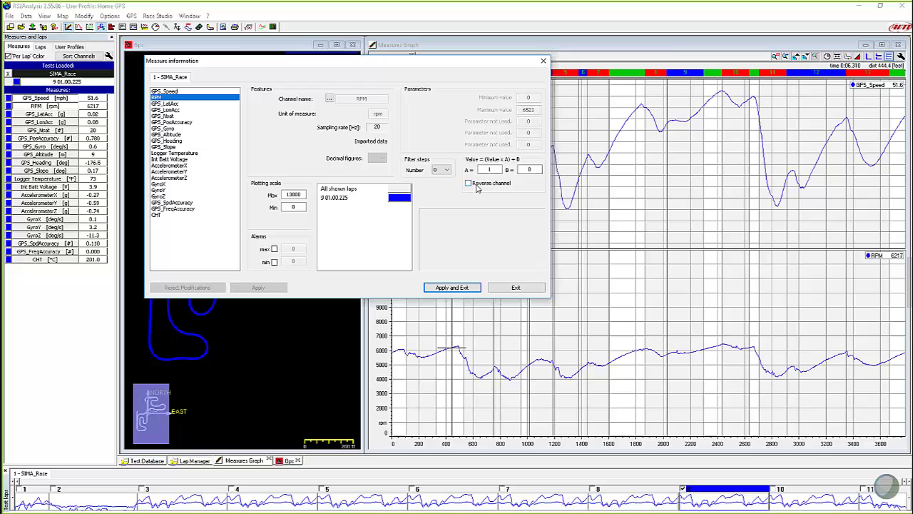
# - Check the Reverse channel checkbox and B field, then exit RPM's Measure information
pyautogui.click(469, 184)
pyautogui.click(529, 169)
pyautogui.click(515, 286)
# - Move the graph cursor further along the lap and check the File menu for Preferences
pyautogui.click(592, 282)
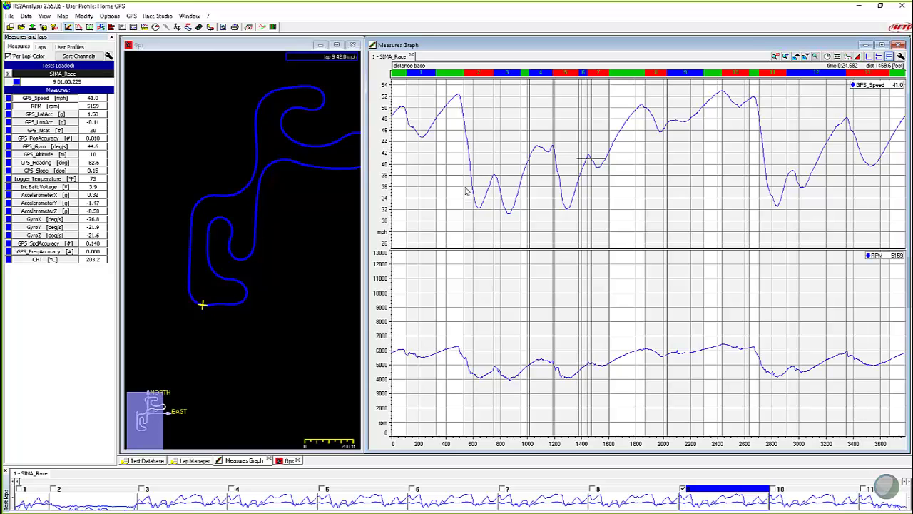
pyautogui.click(10, 15)
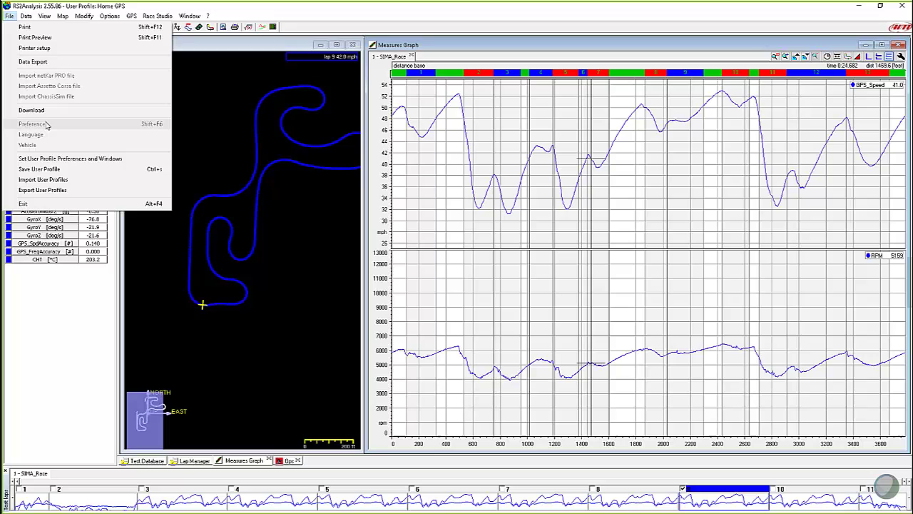
pyautogui.click(426, 122)
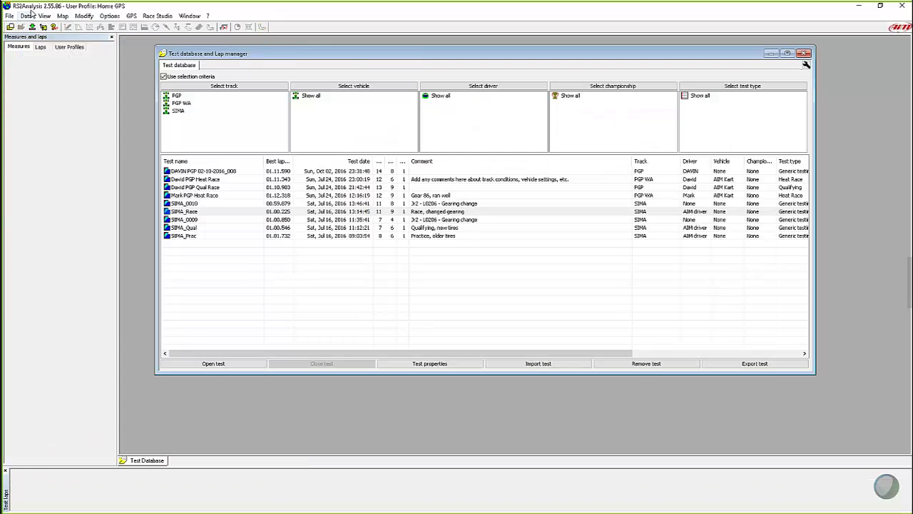
# - In the general software setup, set Unit to measure speed to km/h and confirm
pyautogui.click(10, 17)
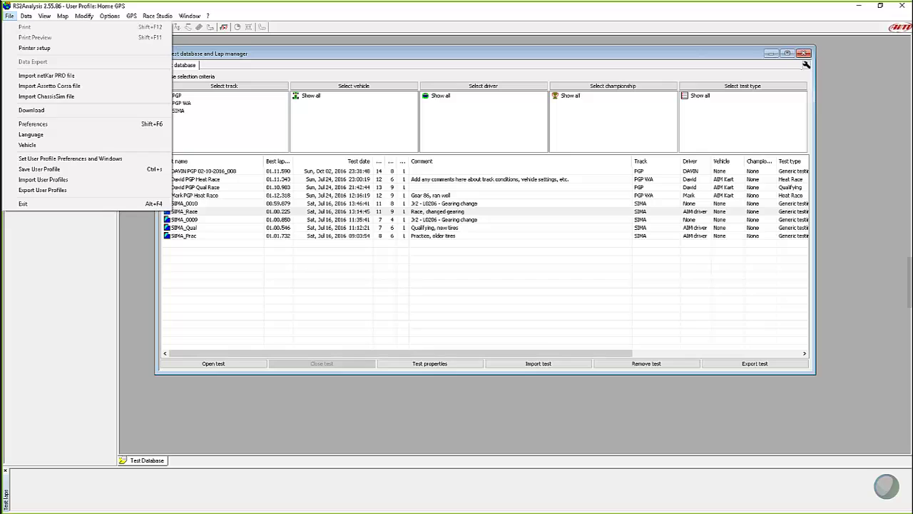
pyautogui.click(32, 124)
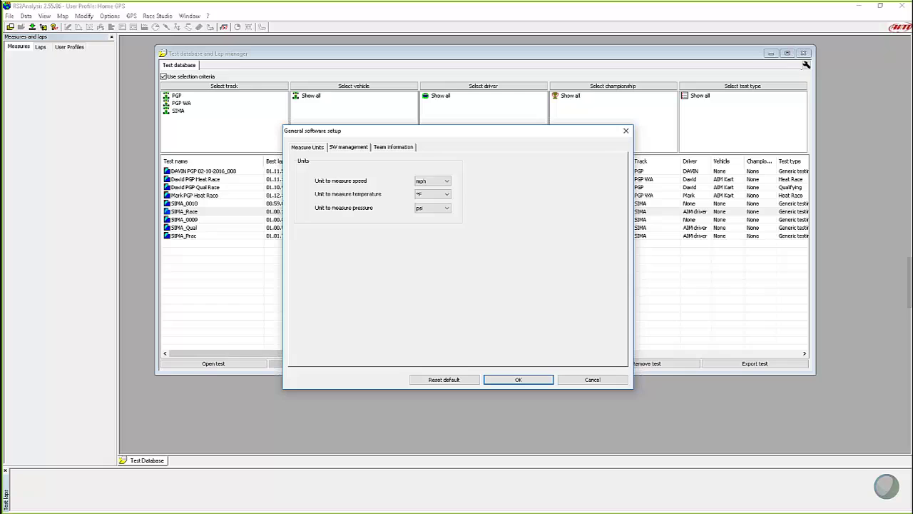
pyautogui.click(446, 181)
pyautogui.click(436, 189)
pyautogui.press('Tab')
pyautogui.press('Tab')
pyautogui.click(530, 381)
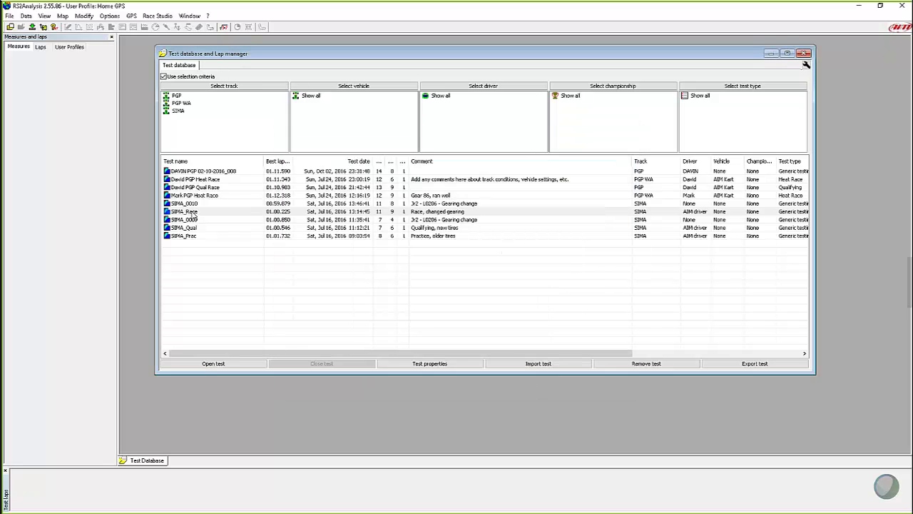
# - Reopen SIMA_Race and move the graph cursor to read GPS_Speed in km/h, e.g. 51.3 km/h
pyautogui.doubleClick(191, 211)
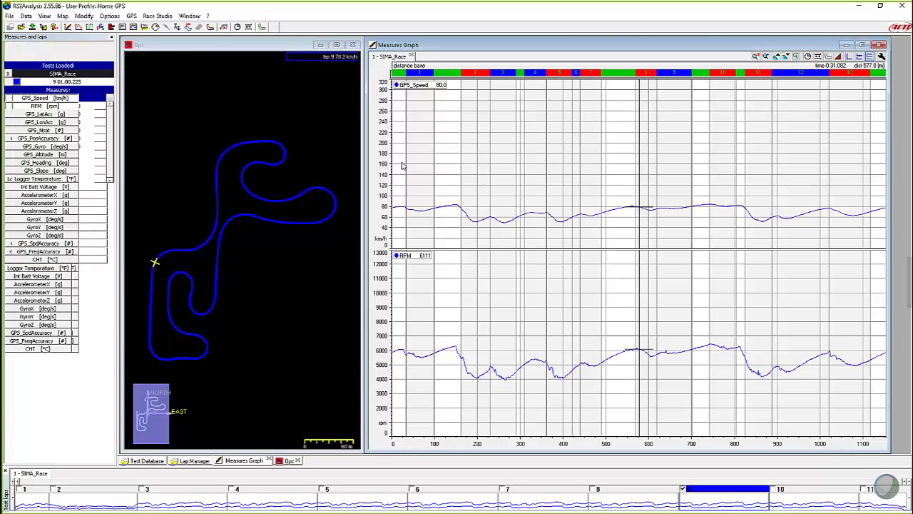
pyautogui.moveTo(401, 165); pyautogui.dragTo(540, 158)
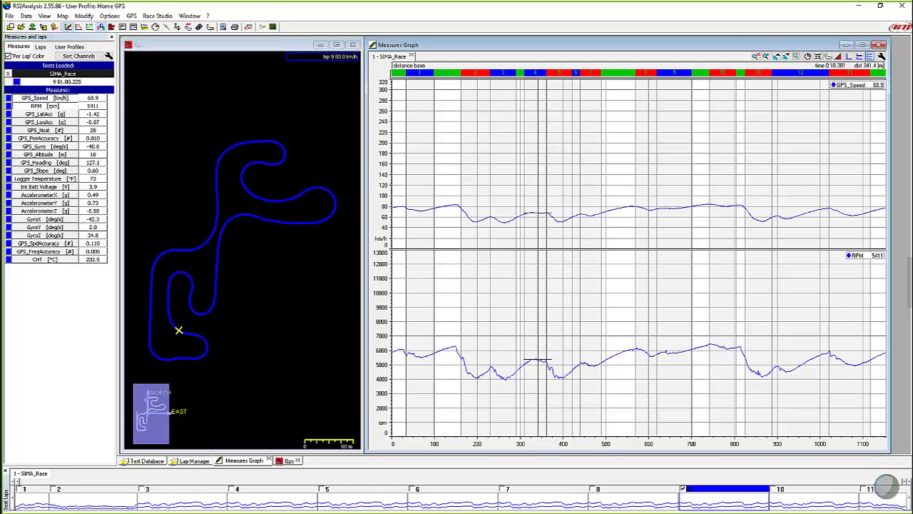
pyautogui.click(10, 16)
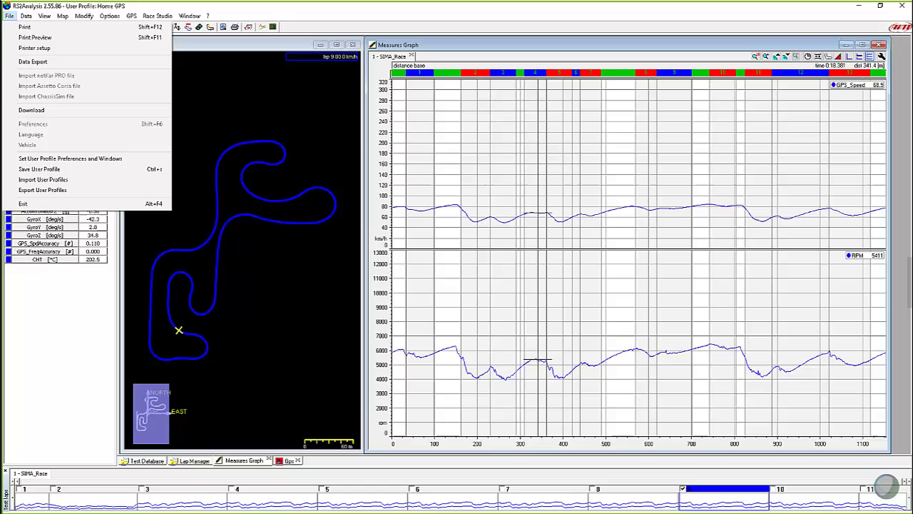
pyautogui.click(503, 181)
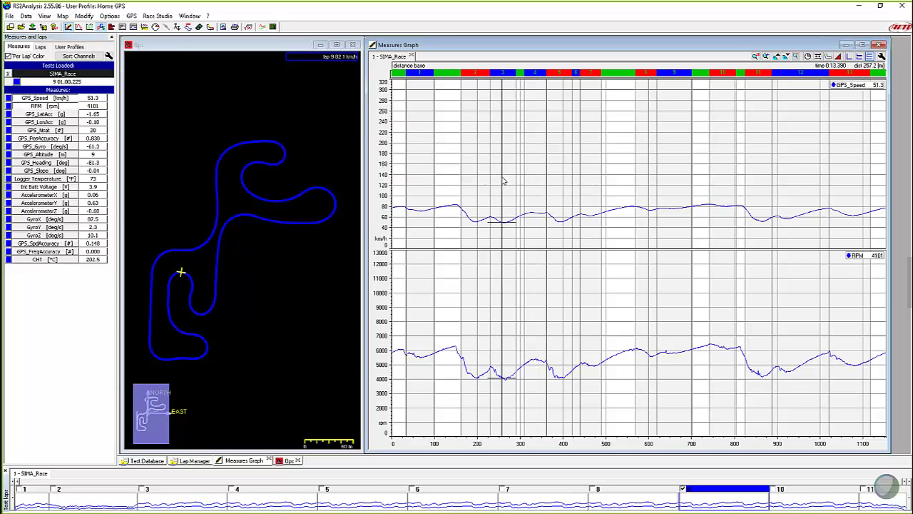